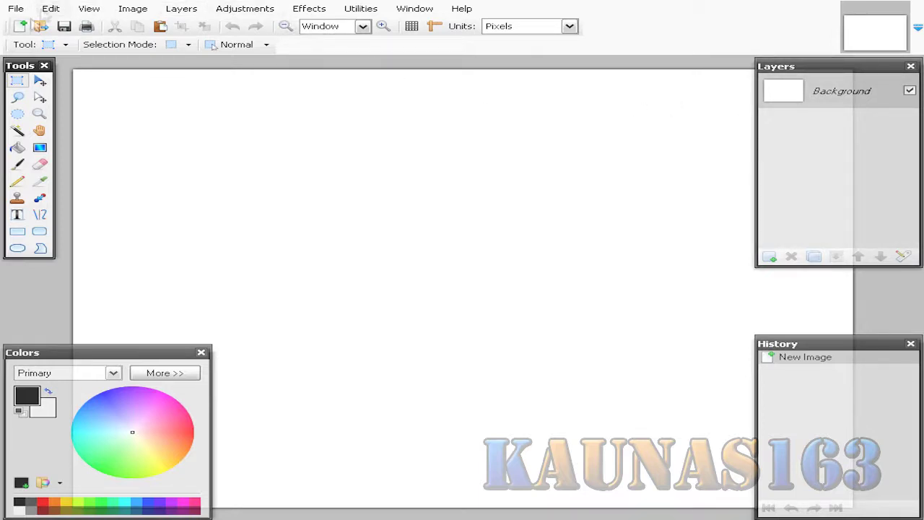
# - Fill the canvas with black, add a new transparent layer, and set the primary colour to red
pyautogui.click(20, 149)
pyautogui.click(228, 216)
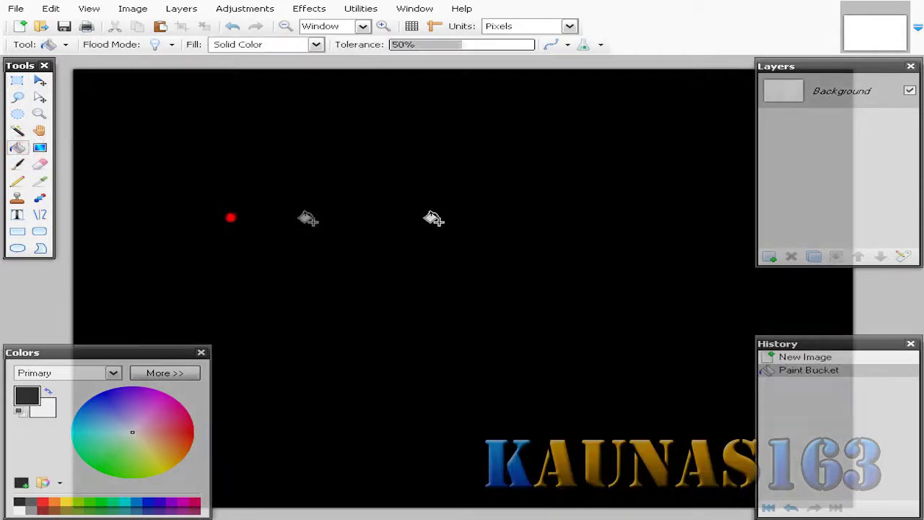
pyautogui.click(771, 257)
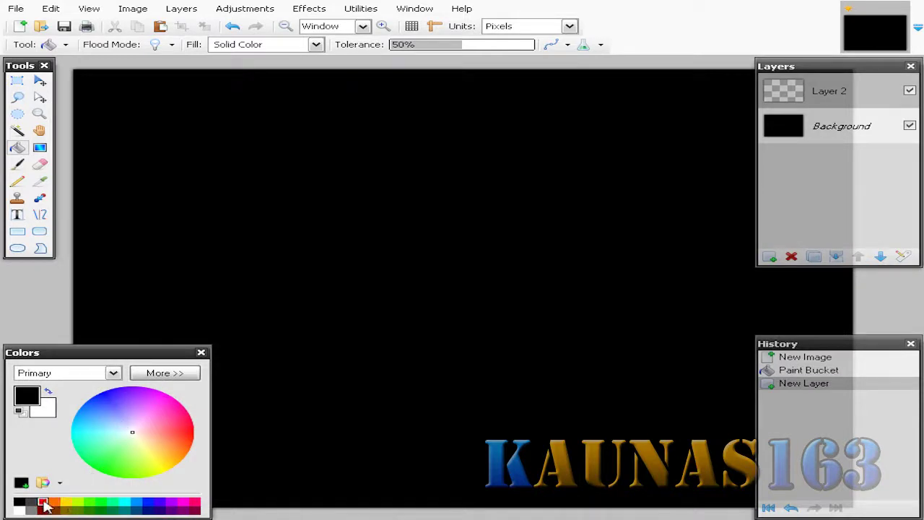
pyautogui.click(42, 502)
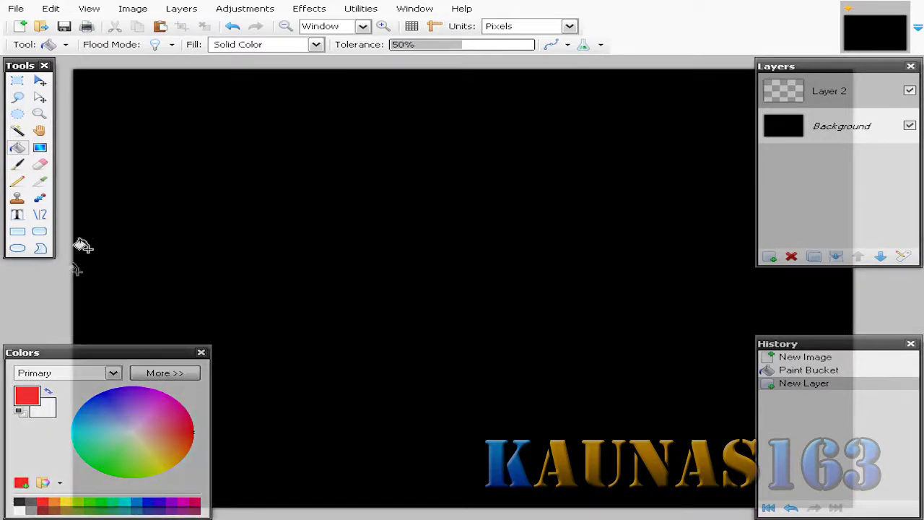
# - Write 'Kaunas163' in the Aftershock Debris font from the canvas left, nudged slightly right
pyautogui.click(19, 215)
pyautogui.click(241, 45)
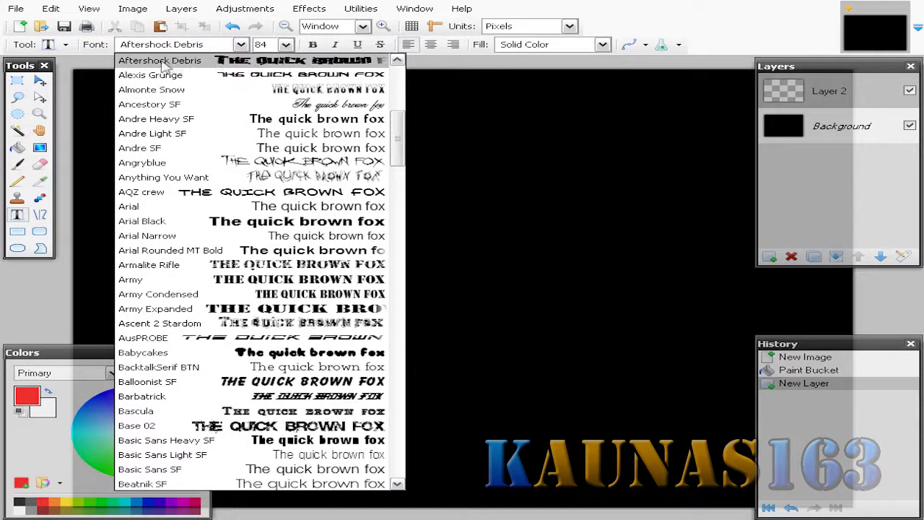
pyautogui.click(242, 45)
pyautogui.click(85, 276)
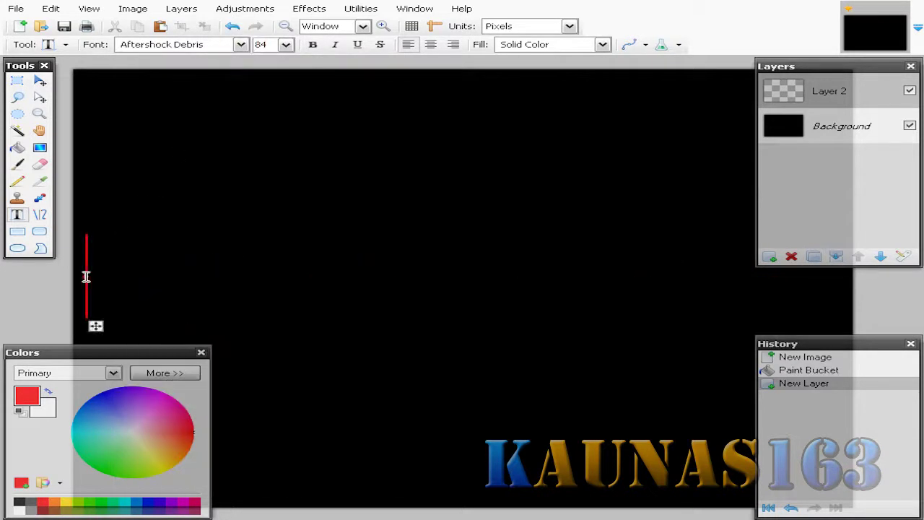
pyautogui.write('Kaunas')
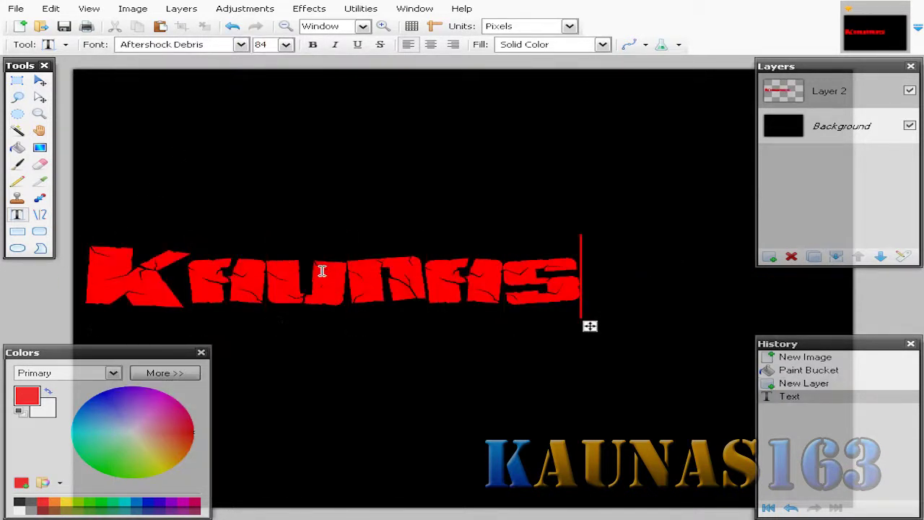
pyautogui.write('163')
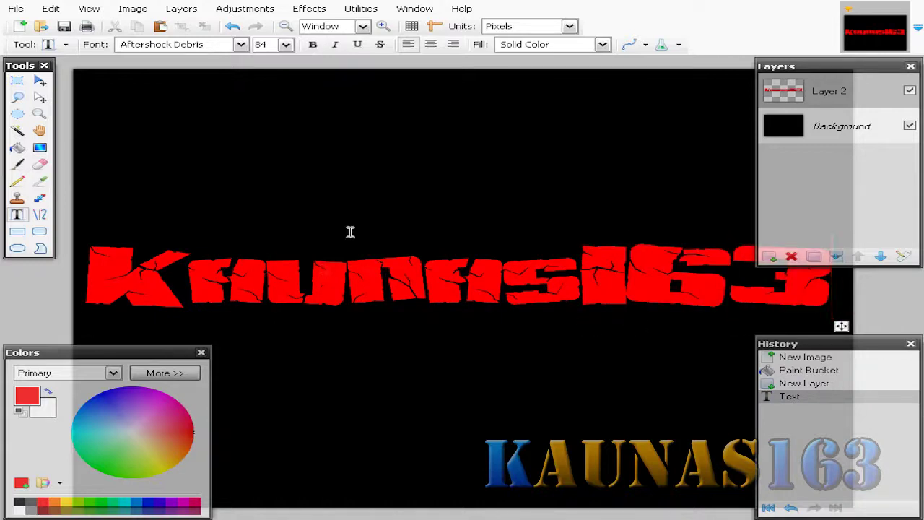
pyautogui.moveTo(841, 325); pyautogui.dragTo(855, 326)
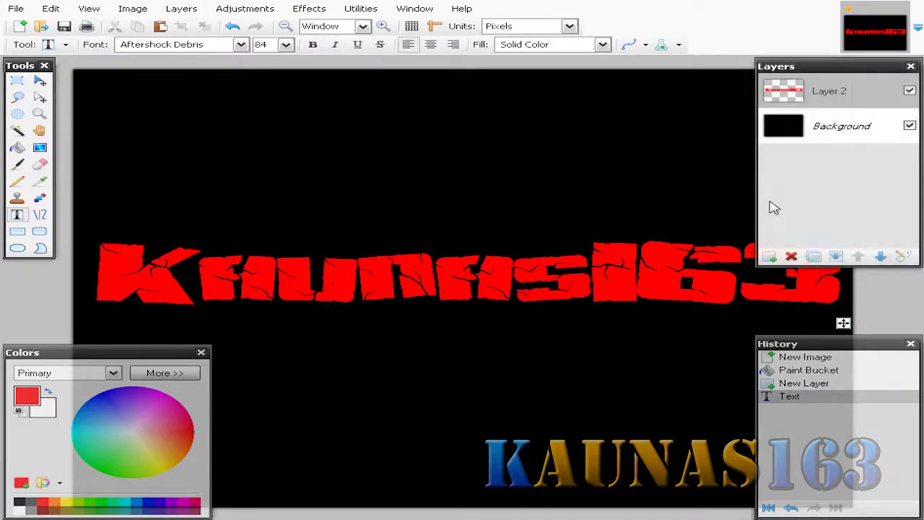
# - Magic-wand select all the red Kaunas163 letters at once
pyautogui.click(26, 135)
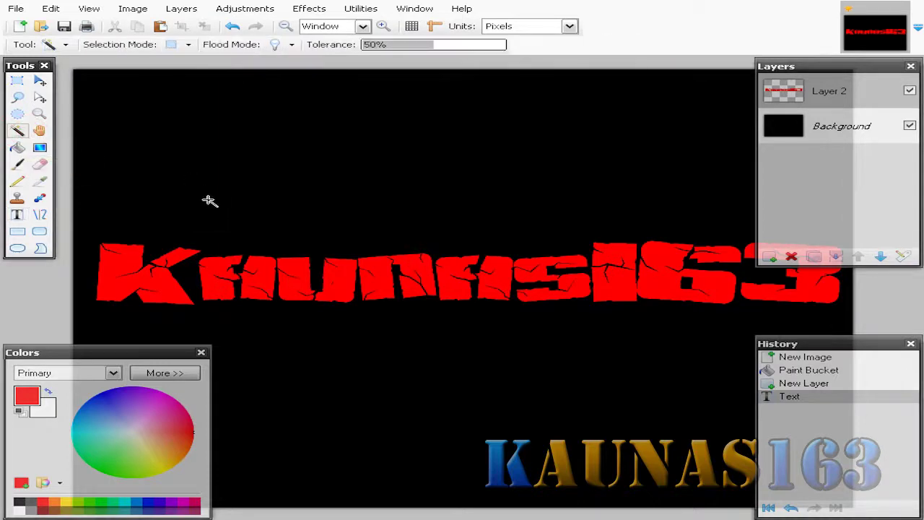
pyautogui.press('shift')
pyautogui.click(172, 287)
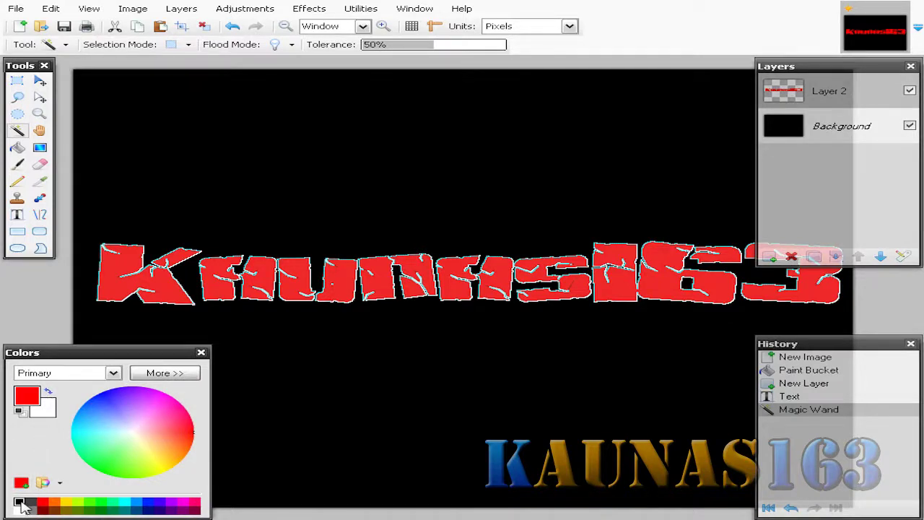
# - Set the secondary colour to black and darken the primary red slightly
pyautogui.rightClick(19, 504)
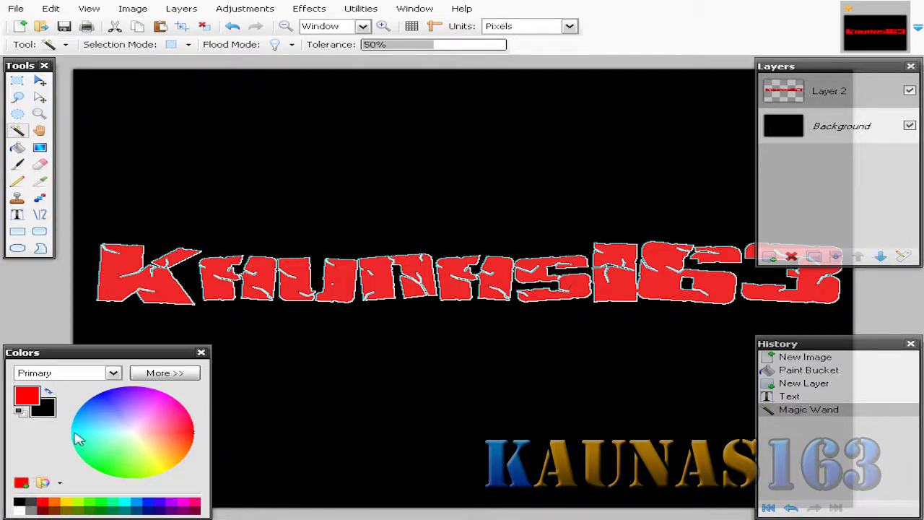
pyautogui.click(172, 379)
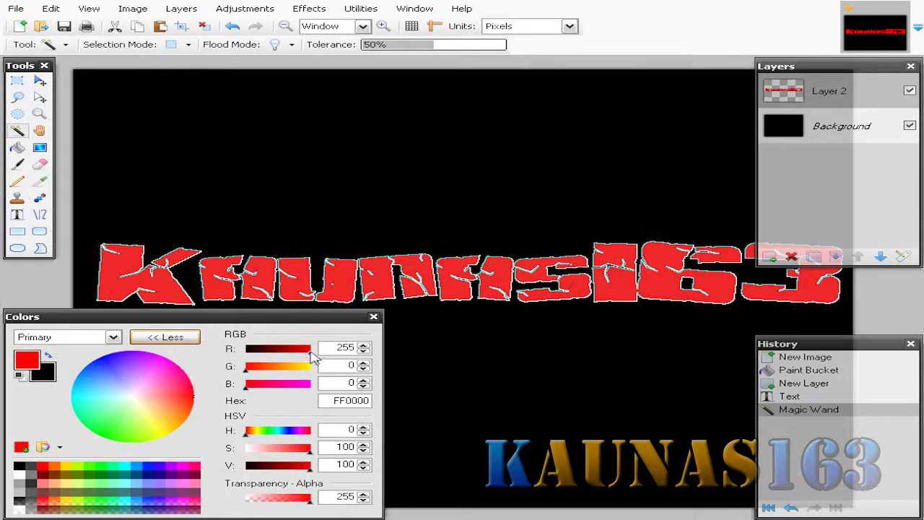
pyautogui.moveTo(310, 353); pyautogui.dragTo(301, 355)
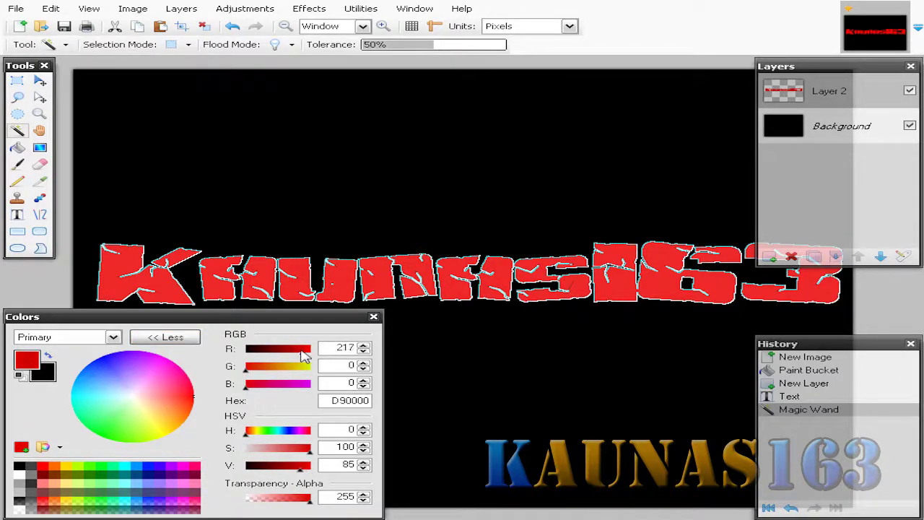
pyautogui.click(156, 341)
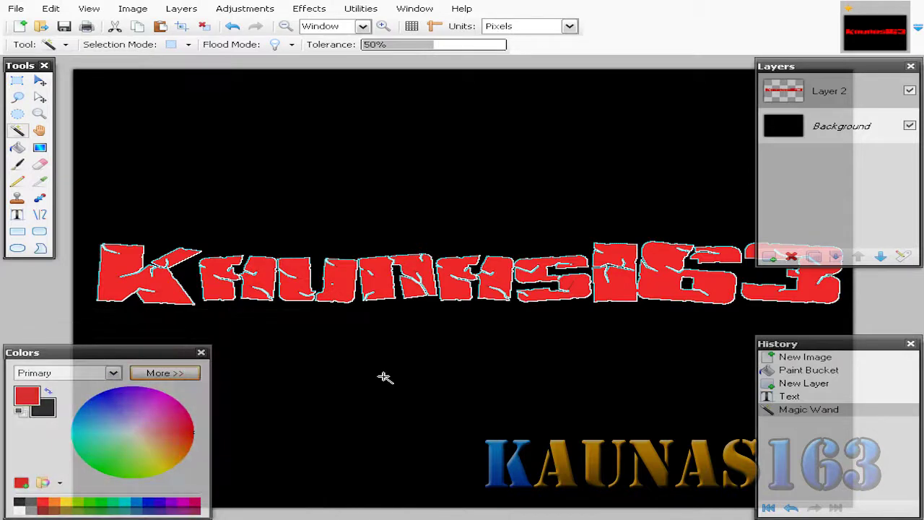
# - Apply a vertical Gradients effect to the selected letters
pyautogui.click(309, 8)
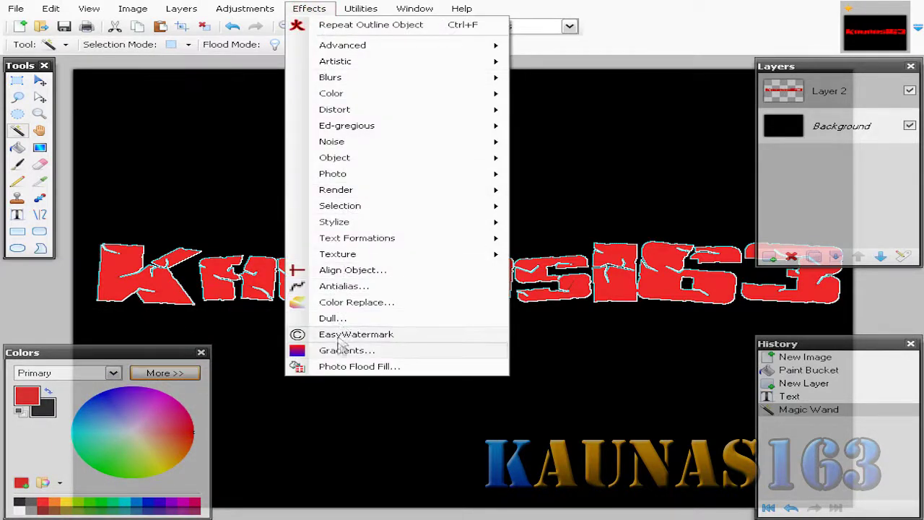
pyautogui.click(345, 350)
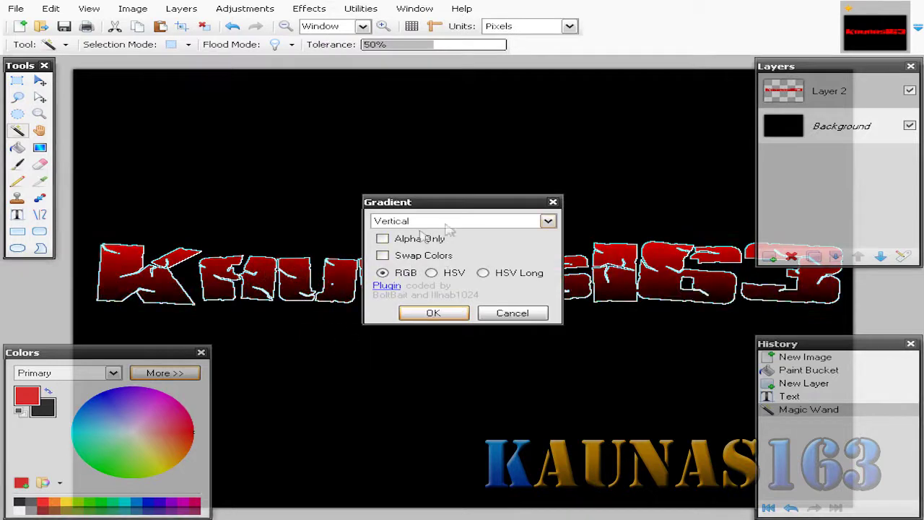
pyautogui.click(465, 311)
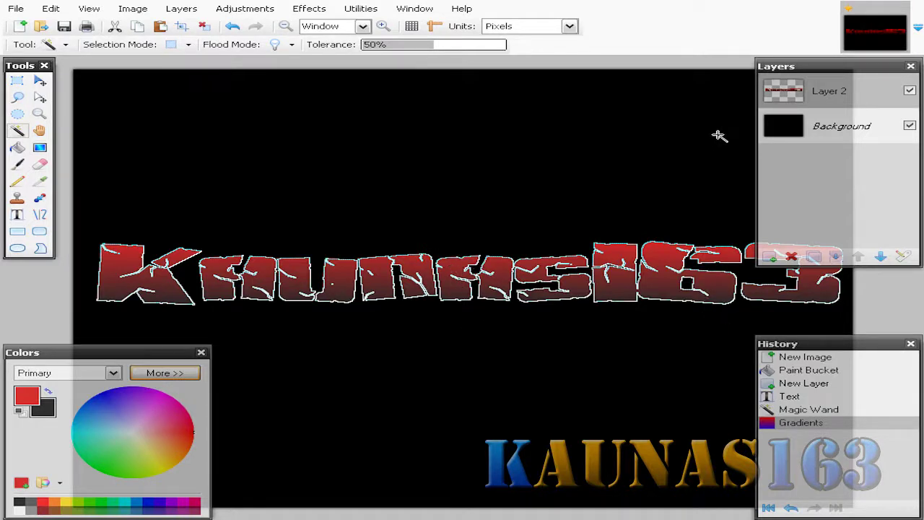
# - On a new top layer, trace a 3-pixel Outline Selection around the letters
pyautogui.click(770, 257)
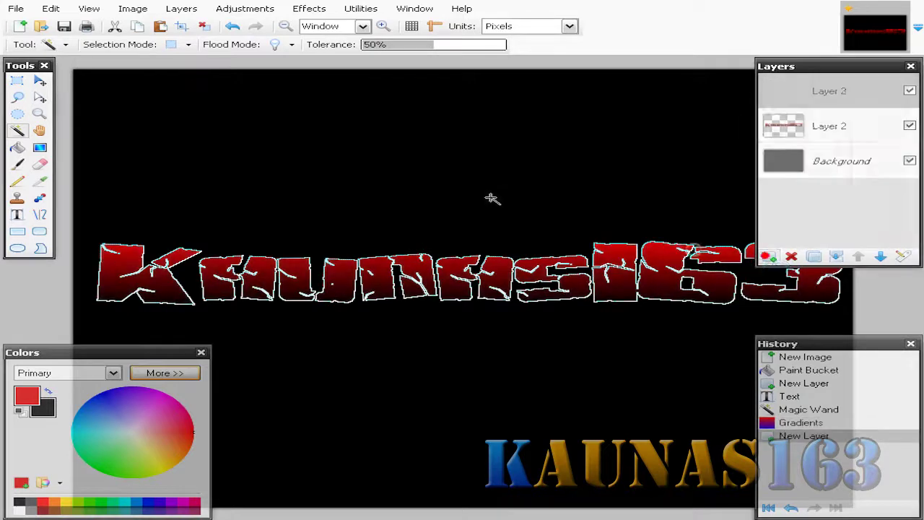
pyautogui.click(318, 13)
pyautogui.moveTo(336, 189)
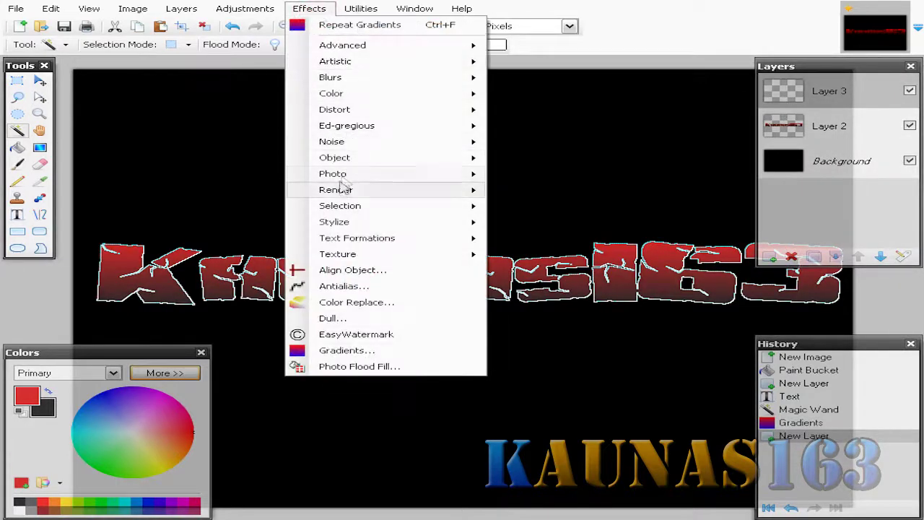
pyautogui.moveTo(340, 205)
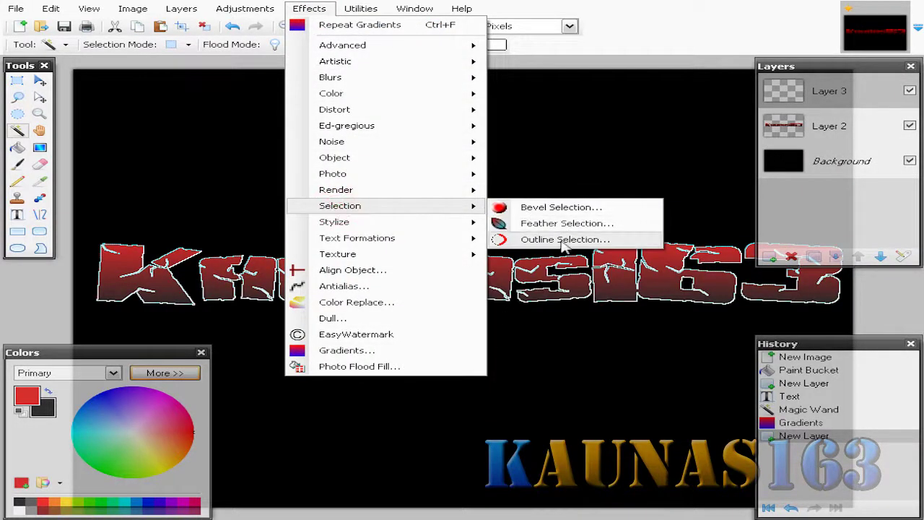
pyautogui.click(564, 241)
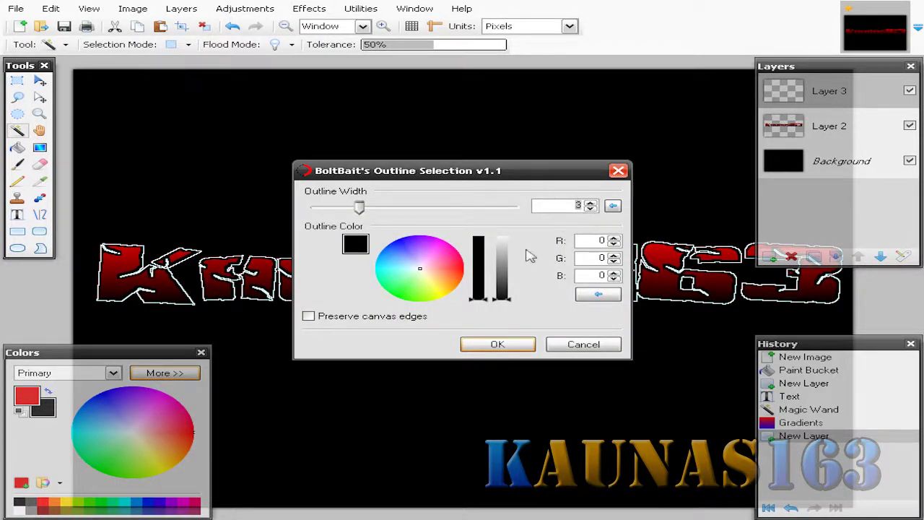
pyautogui.click(497, 345)
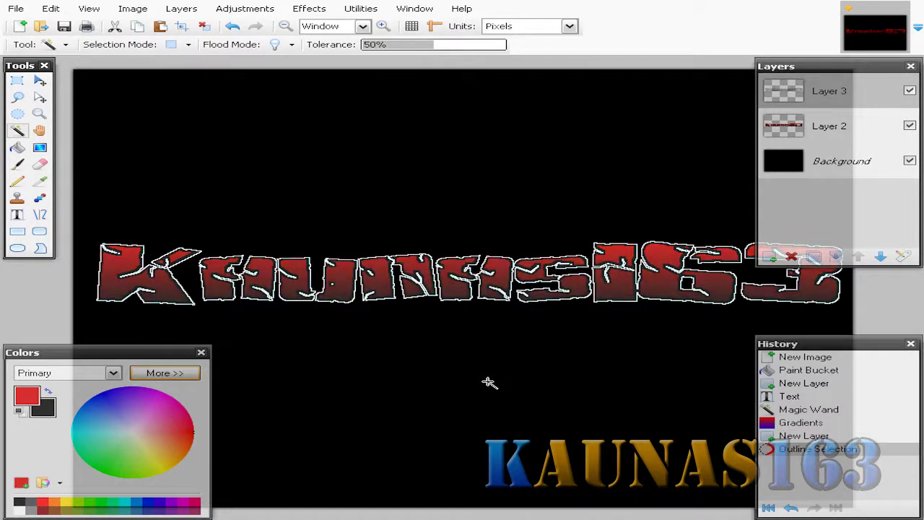
# - Soften the outline layer with a Gaussian blur
pyautogui.click(309, 8)
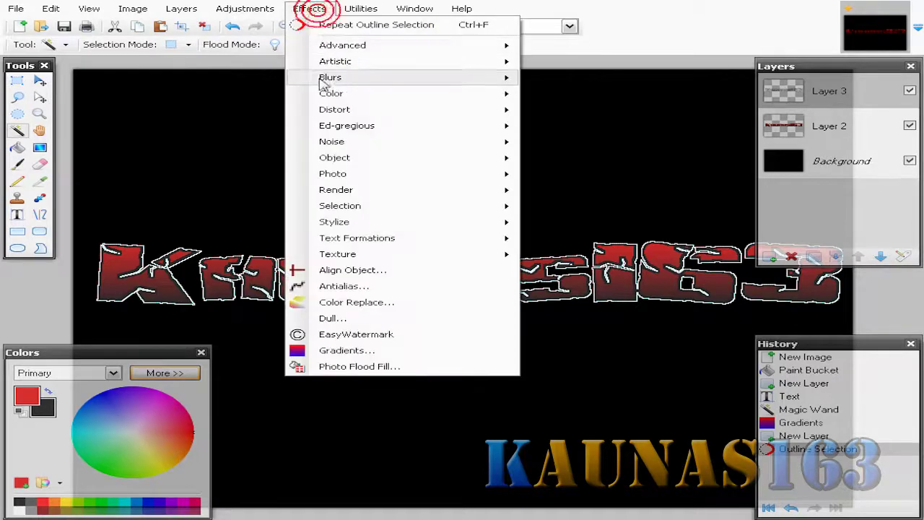
pyautogui.moveTo(329, 77)
pyautogui.click(574, 143)
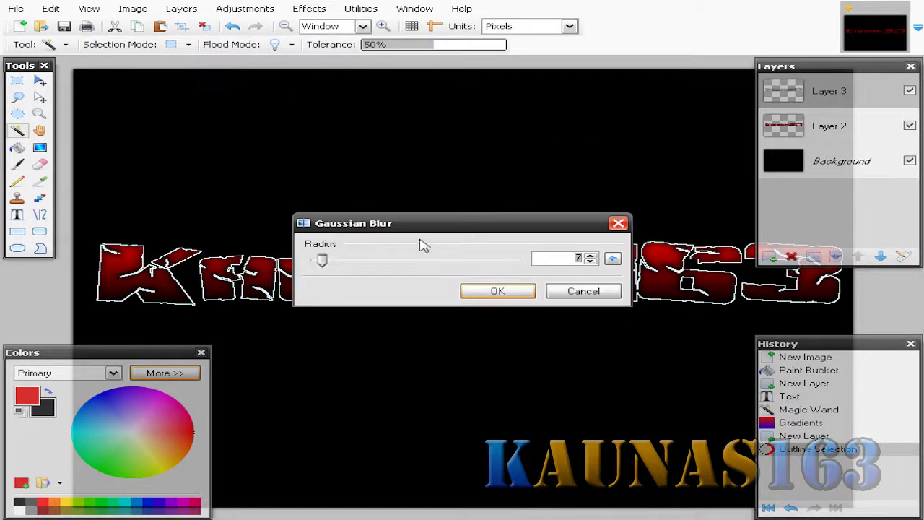
pyautogui.moveTo(431, 229)
pyautogui.mouseDown()
pyautogui.moveTo(429, 373)
pyautogui.moveTo(431, 335)
pyautogui.mouseUp()
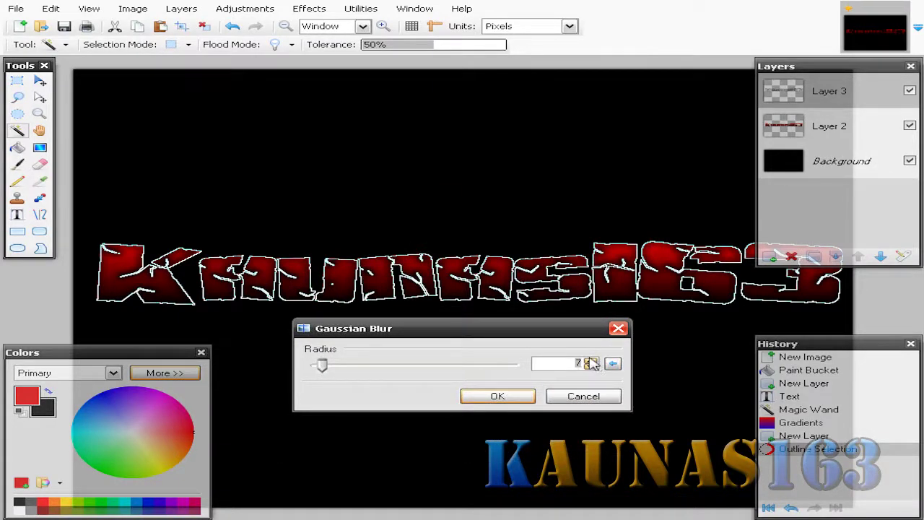
pyautogui.click(591, 360)
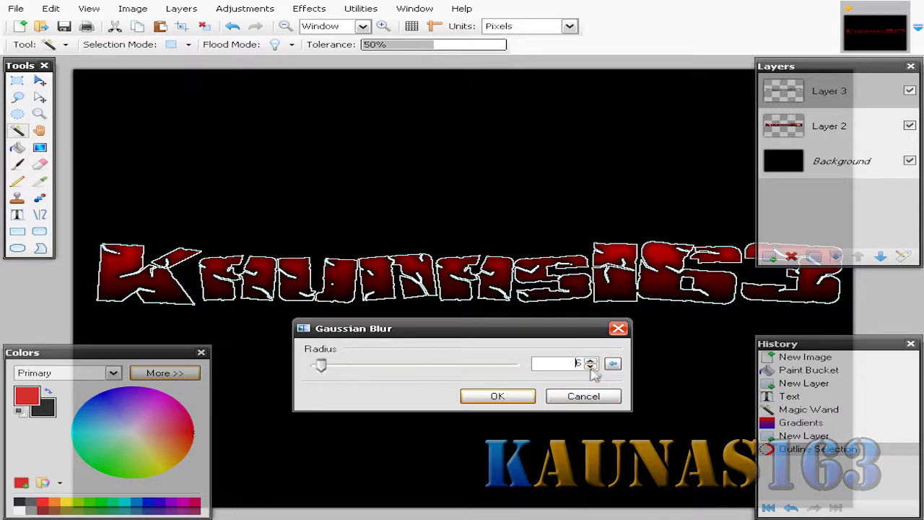
pyautogui.click(509, 398)
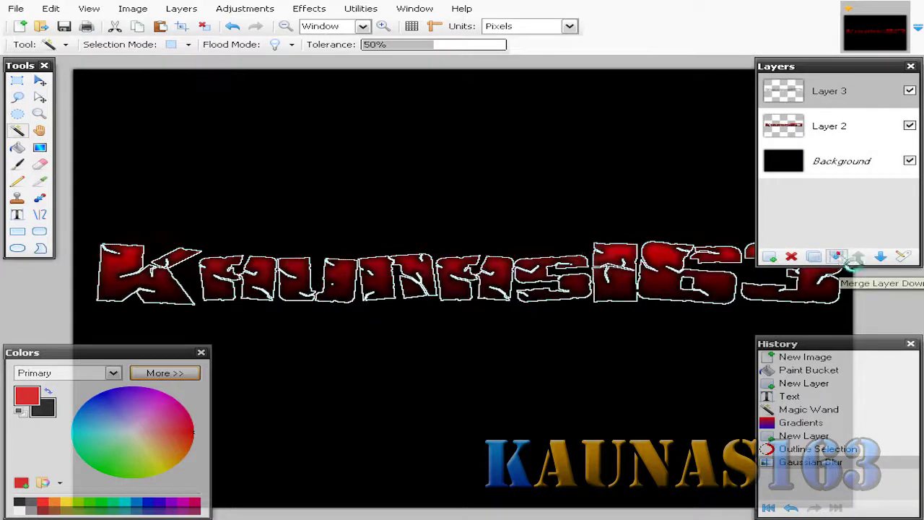
# - Merge the outline layer into the text layer and deselect all
pyautogui.click(836, 256)
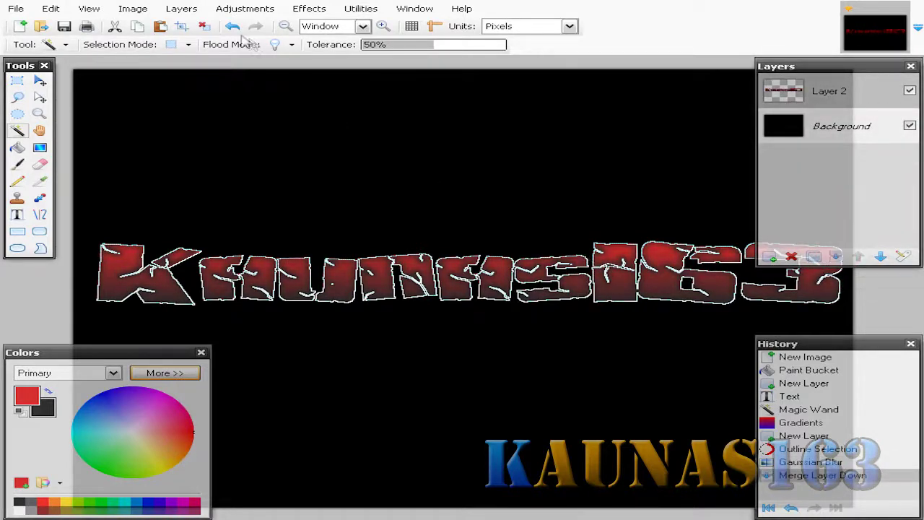
pyautogui.click(203, 27)
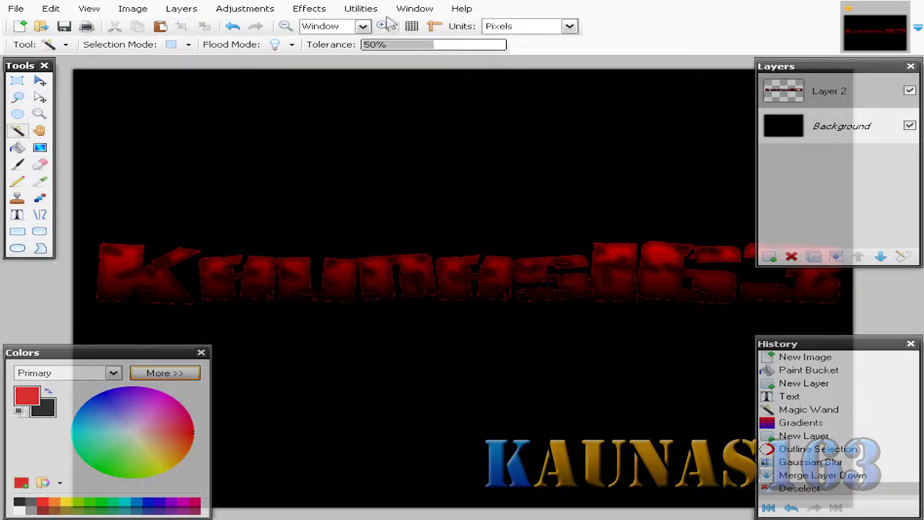
pyautogui.click(312, 12)
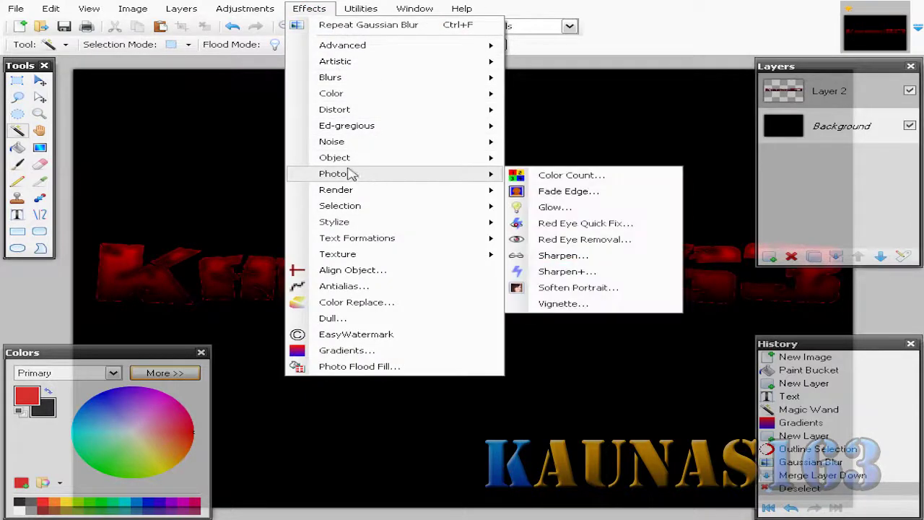
pyautogui.moveTo(334, 157)
pyautogui.moveTo(340, 173)
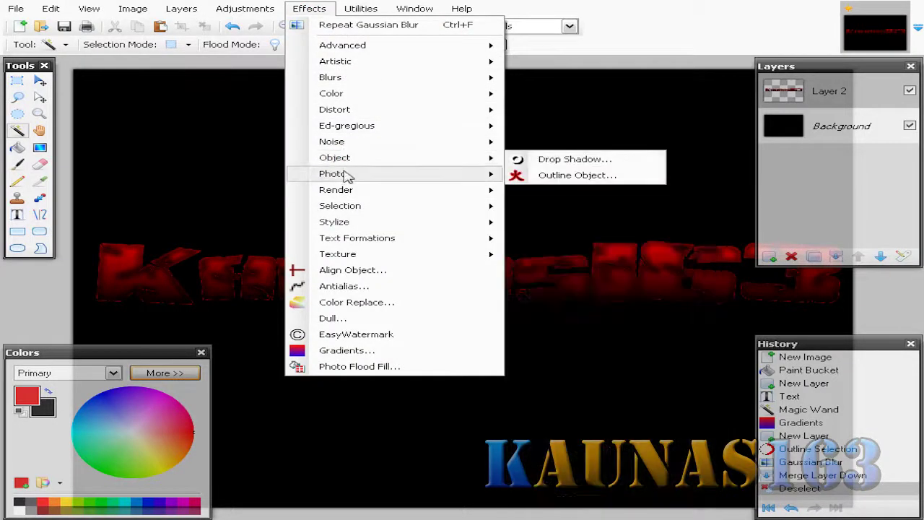
# - Apply a Glow effect with radius 11 to the red lettering
pyautogui.click(583, 211)
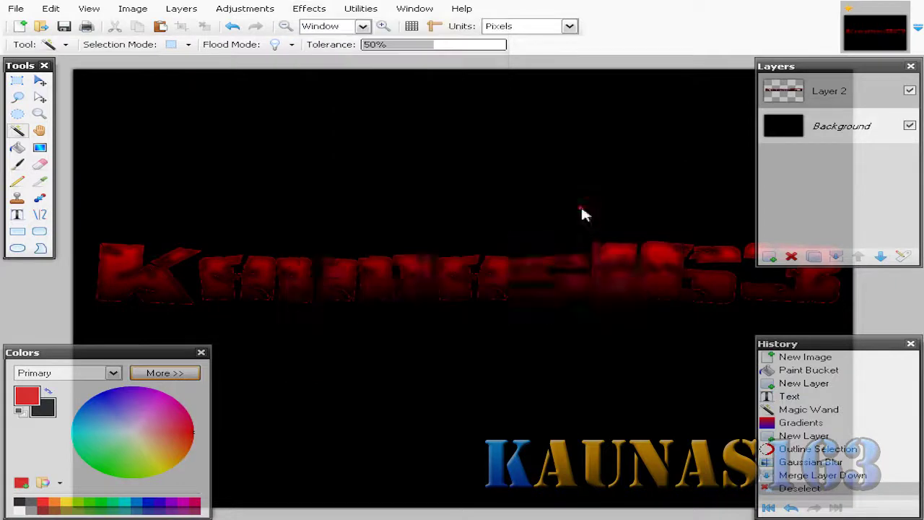
pyautogui.moveTo(471, 195); pyautogui.dragTo(482, 337)
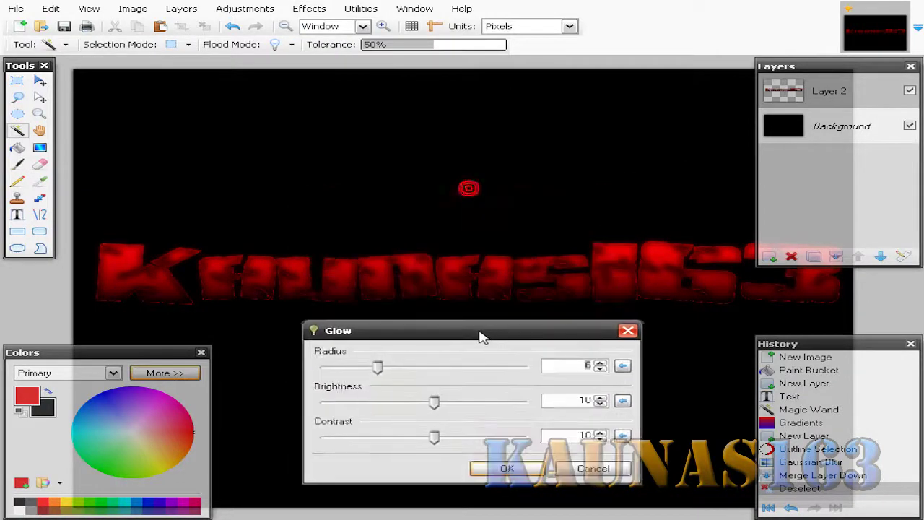
pyautogui.click(602, 362)
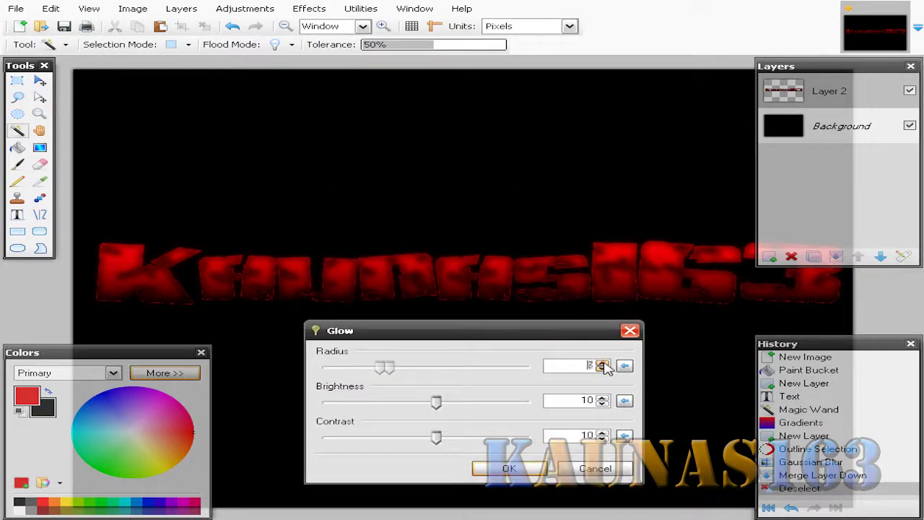
pyautogui.click(602, 362)
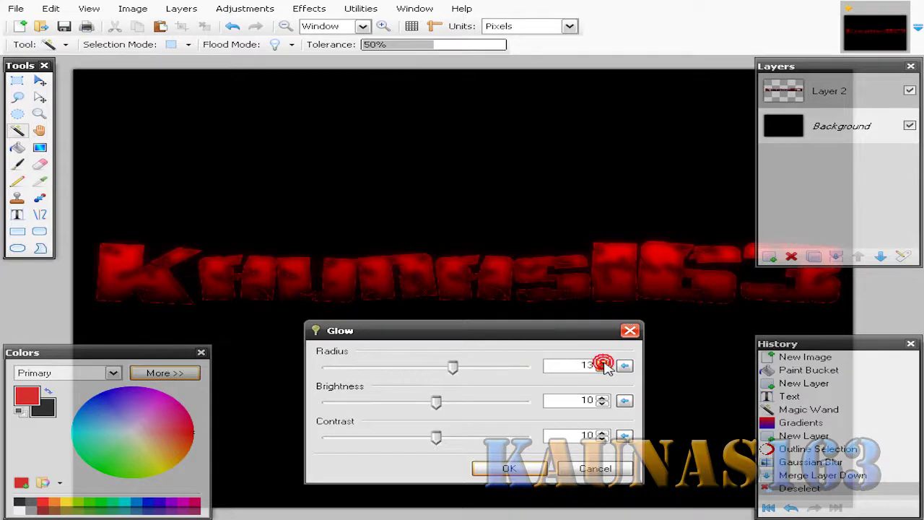
pyautogui.moveTo(518, 330); pyautogui.dragTo(520, 306)
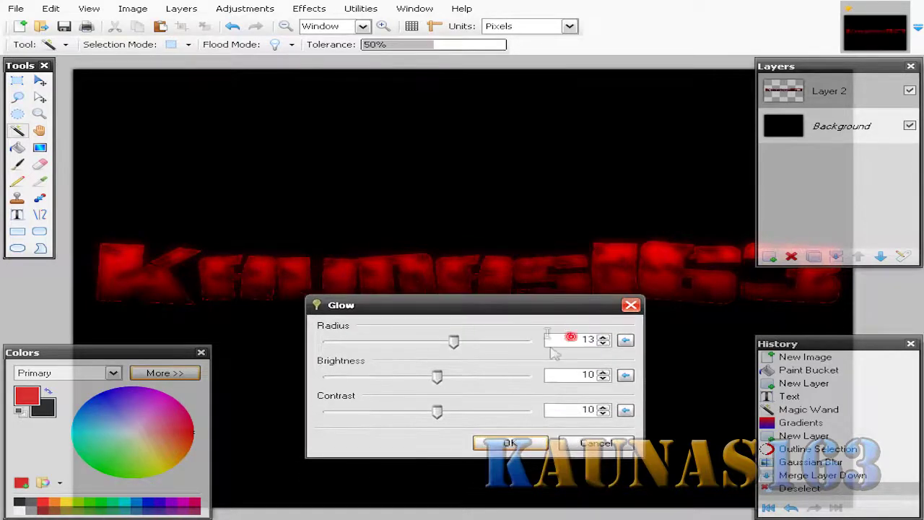
pyautogui.click(604, 344)
pyautogui.click(604, 344)
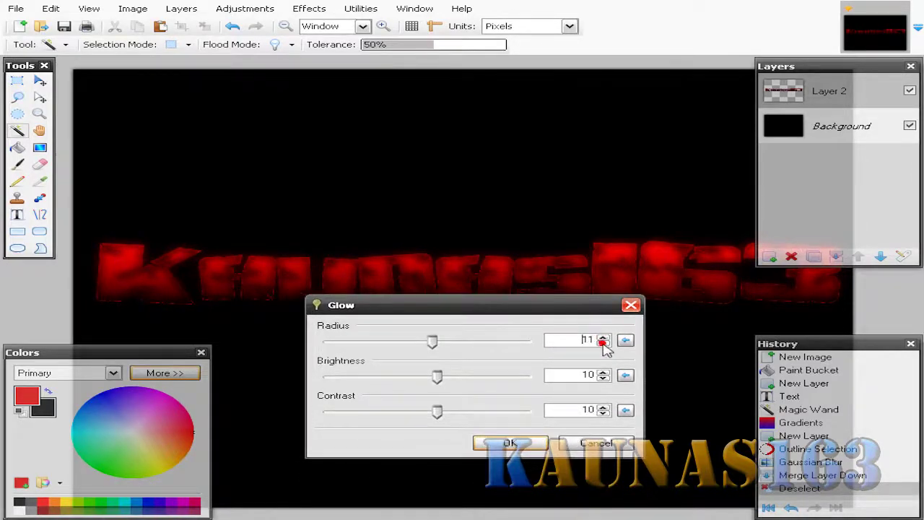
pyautogui.click(512, 443)
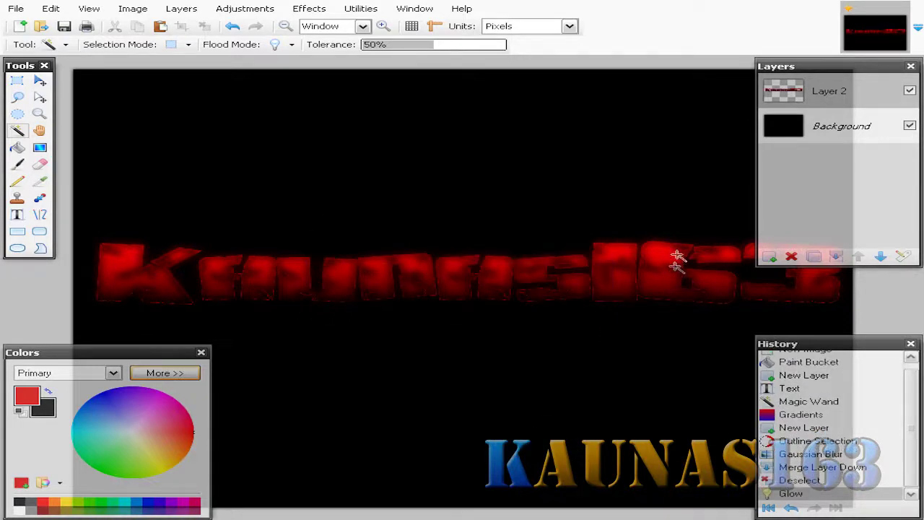
pyautogui.click(312, 9)
pyautogui.moveTo(334, 157)
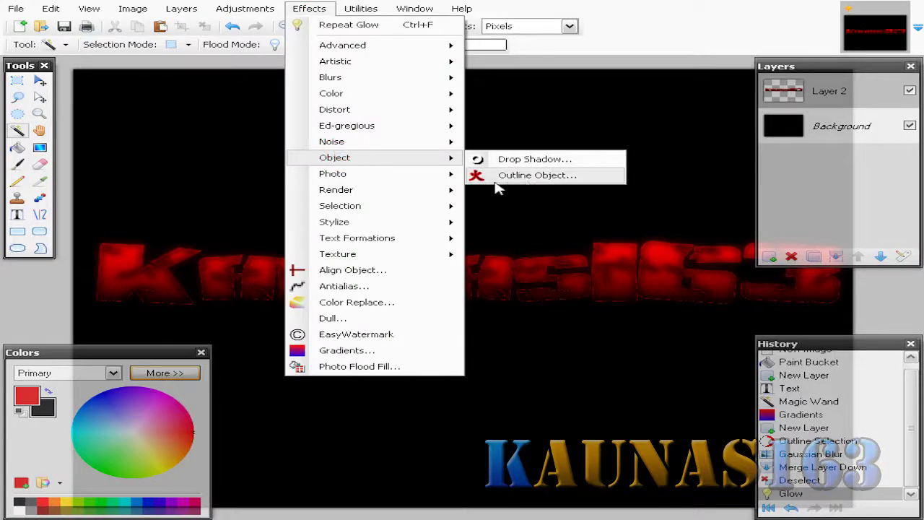
# - Add a very soft near-white Outline Object around the lettering, then reset colours to black and white
pyautogui.click(531, 175)
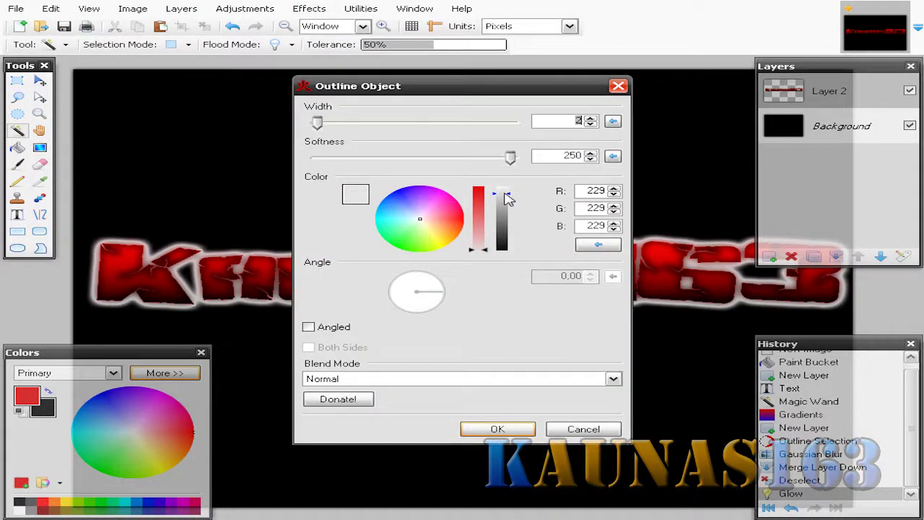
pyautogui.moveTo(504, 193); pyautogui.dragTo(505, 192)
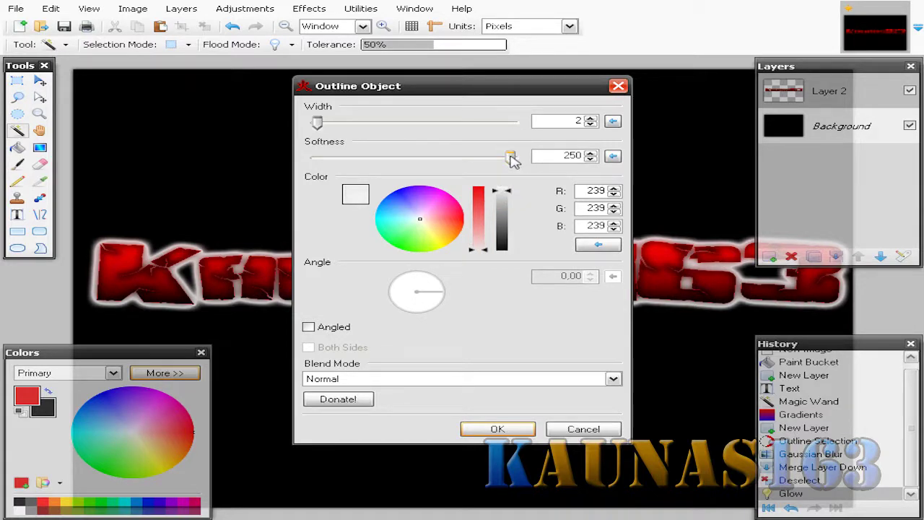
pyautogui.moveTo(511, 157); pyautogui.dragTo(515, 158)
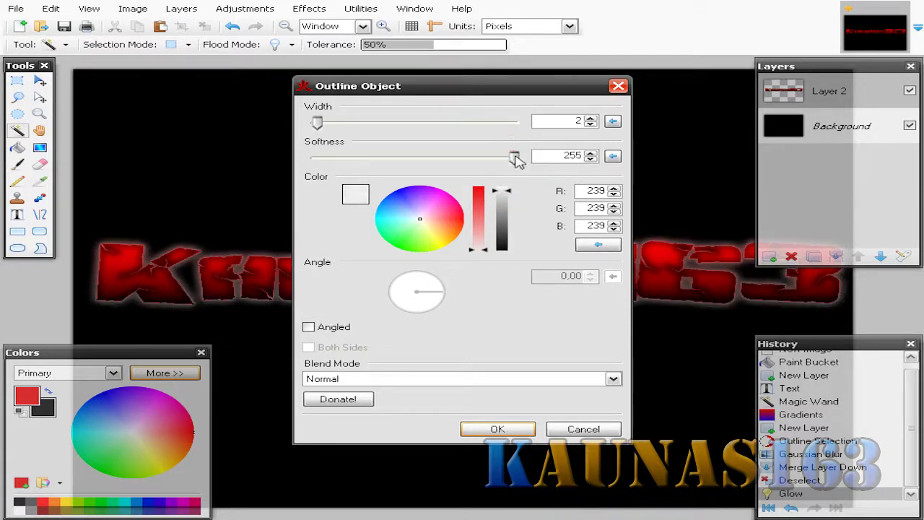
pyautogui.moveTo(516, 159); pyautogui.dragTo(512, 159)
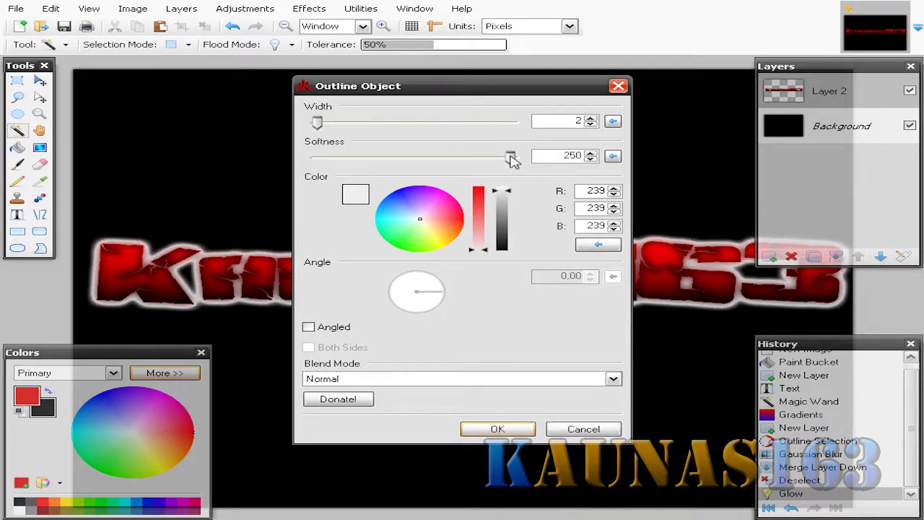
pyautogui.click(496, 429)
pyautogui.press('d')
pyautogui.click(17, 80)
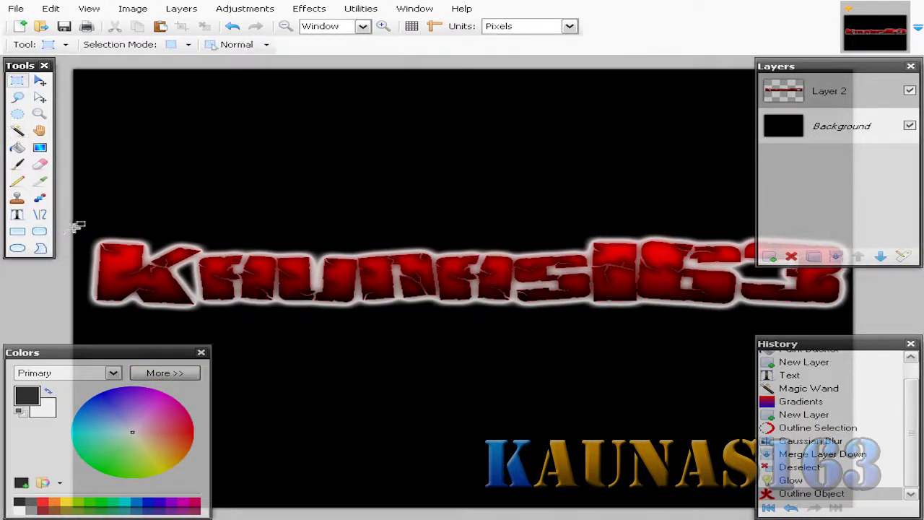
# - Crop the image to a narrow band enclosing the Kaunas163 text
pyautogui.moveTo(62, 225); pyautogui.dragTo(867, 329)
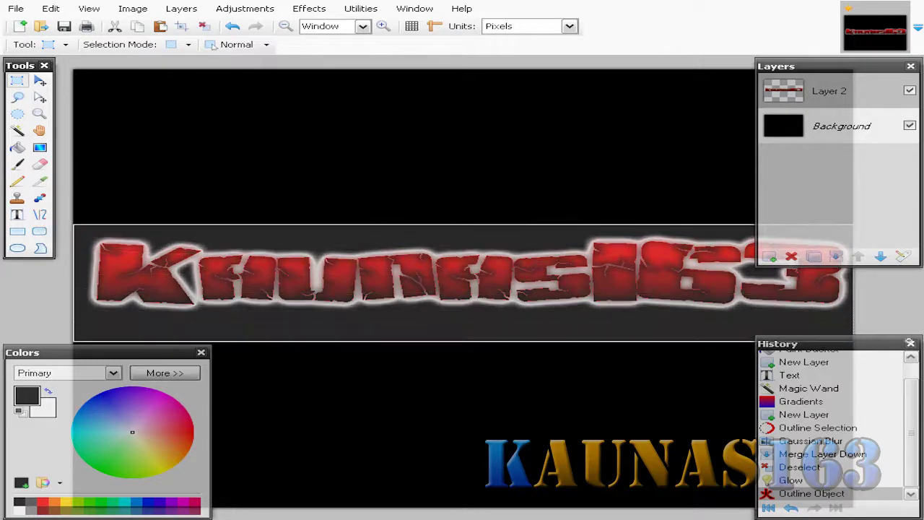
pyautogui.click(185, 27)
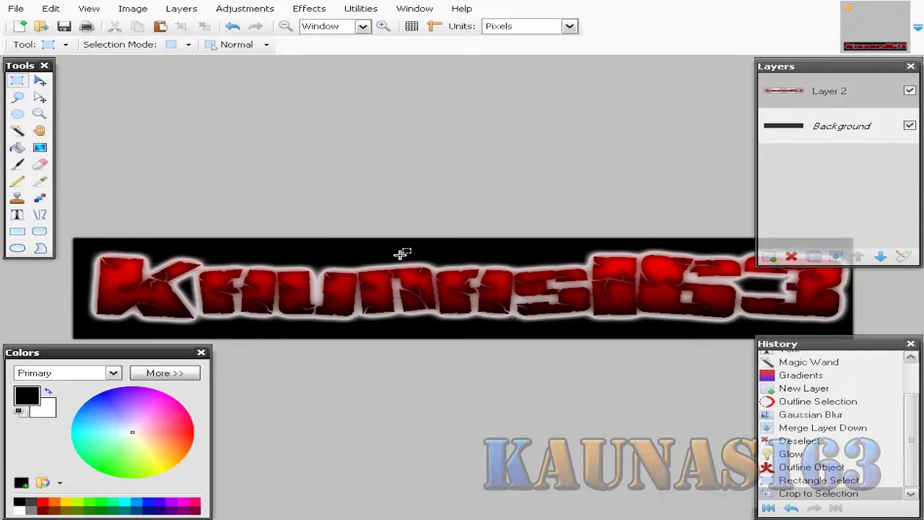
pyautogui.click(816, 130)
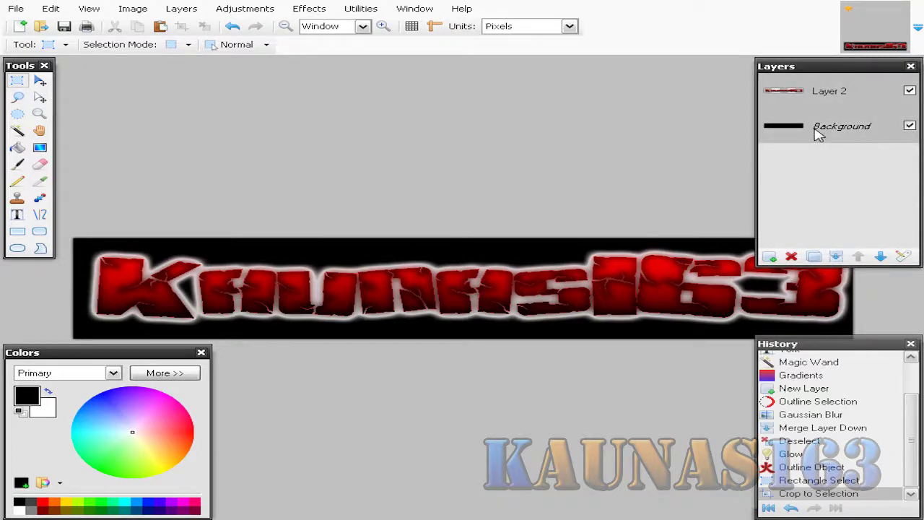
pyautogui.click(809, 128)
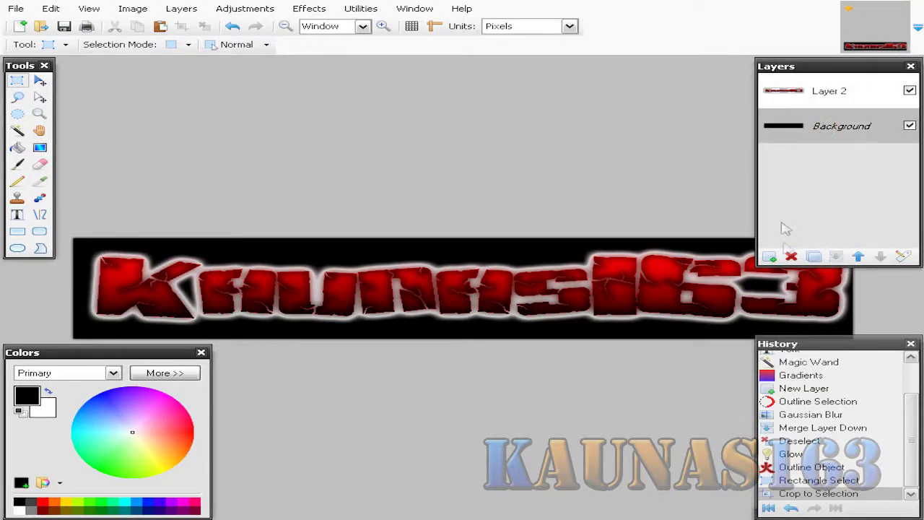
pyautogui.click(791, 257)
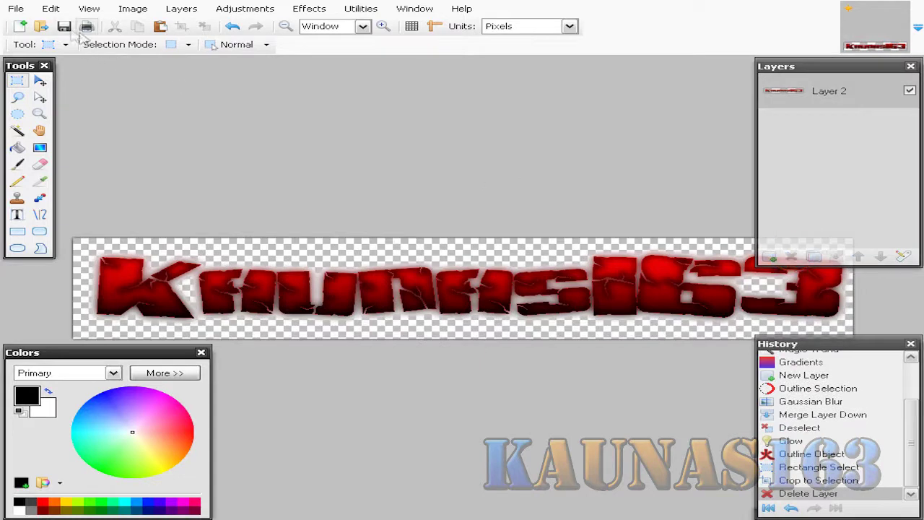
pyautogui.click(232, 27)
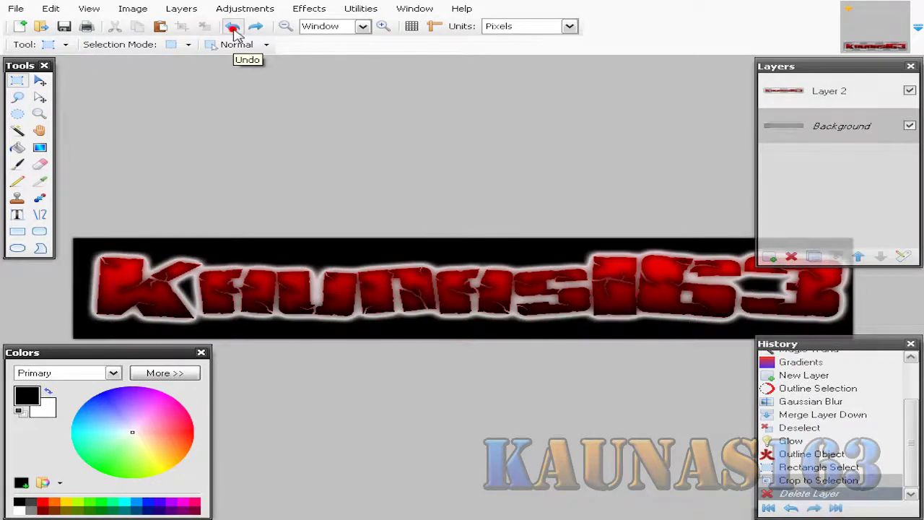
pyautogui.click(828, 91)
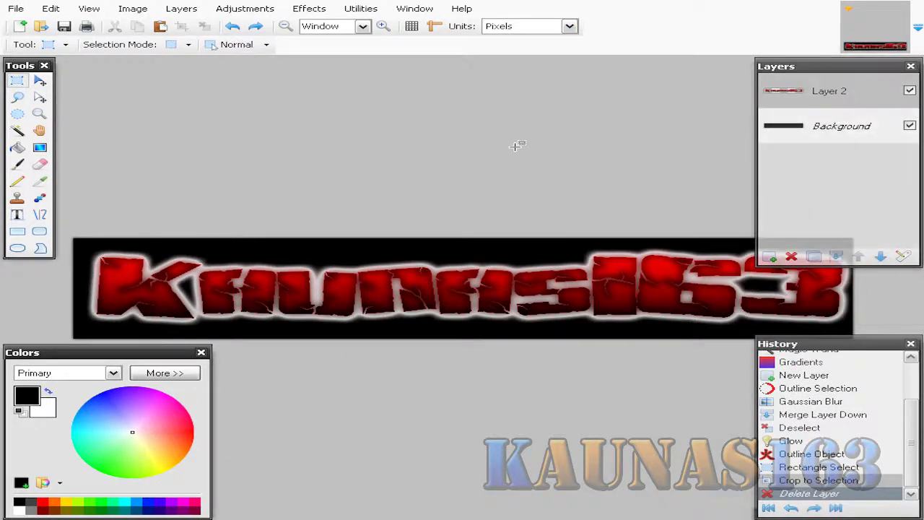
pyautogui.click(823, 139)
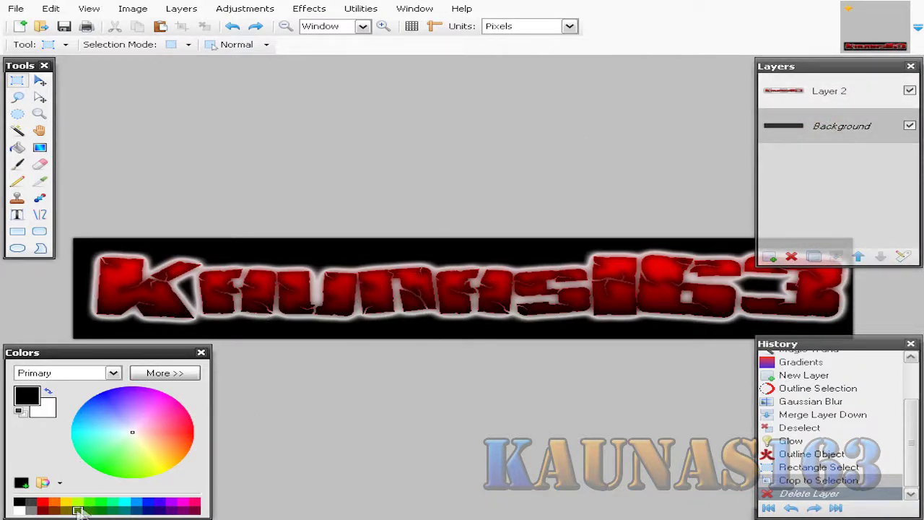
pyautogui.click(65, 504)
pyautogui.click(19, 502)
pyautogui.click(836, 92)
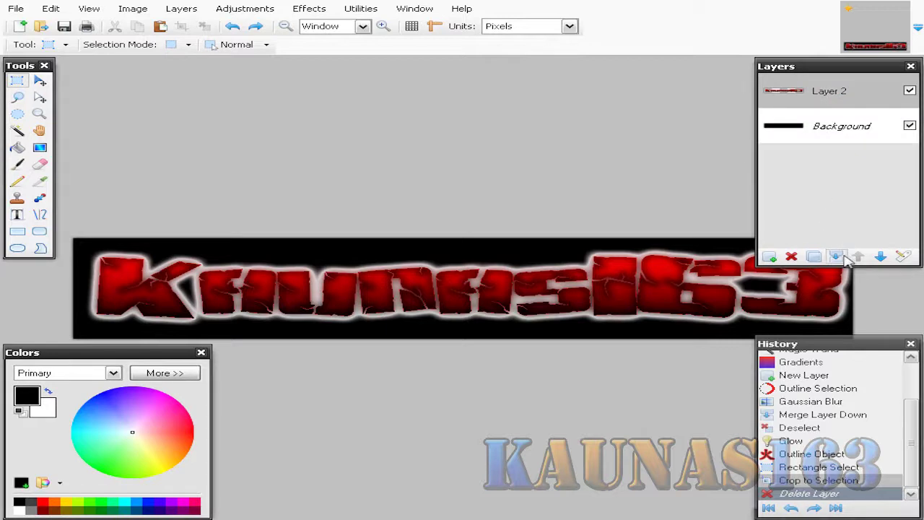
# - Merge the text layer down into the black Background layer
pyautogui.click(839, 258)
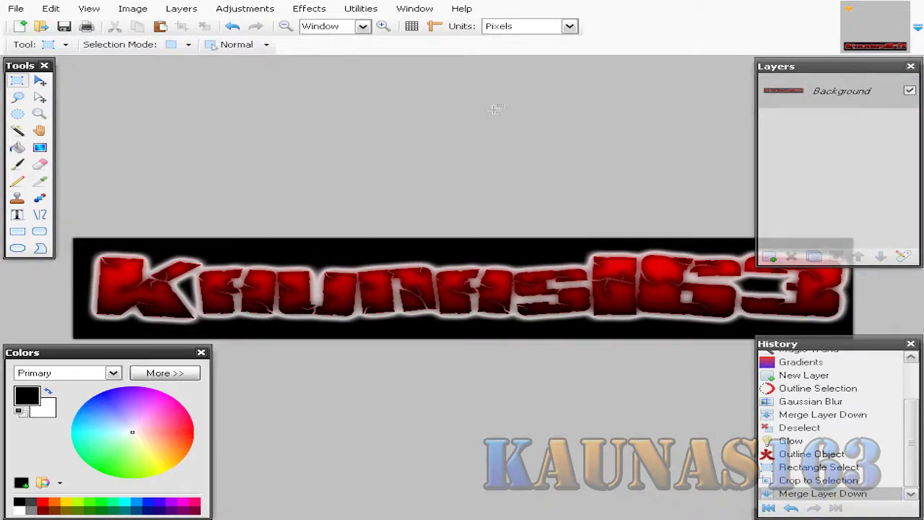